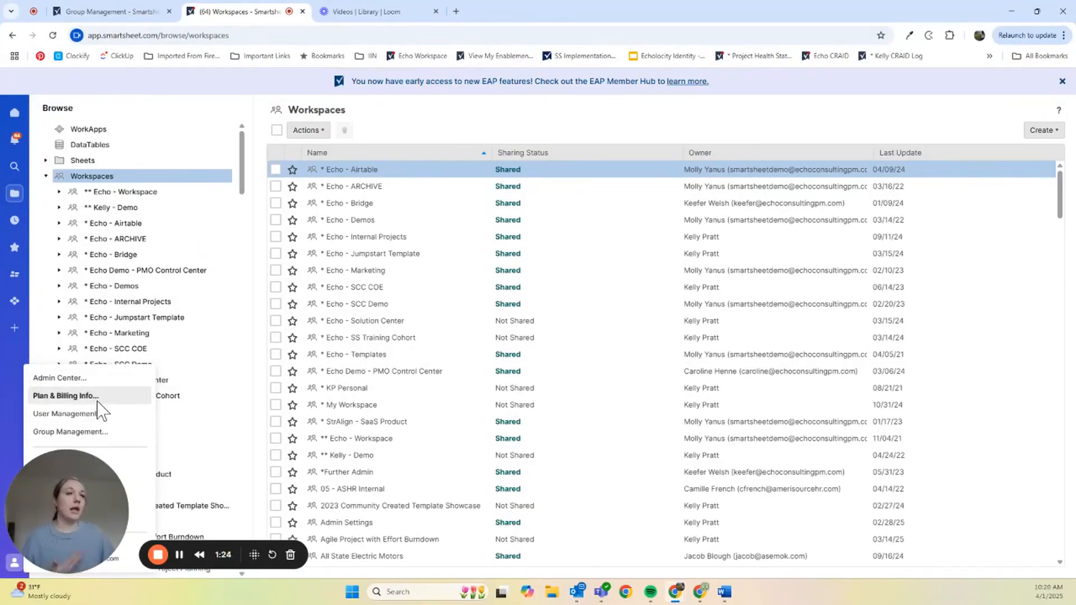
- Open Admin Center from the account icon menu at the bottom of the left rail
{"action": "left_click", "coordinate": [79, 379]}
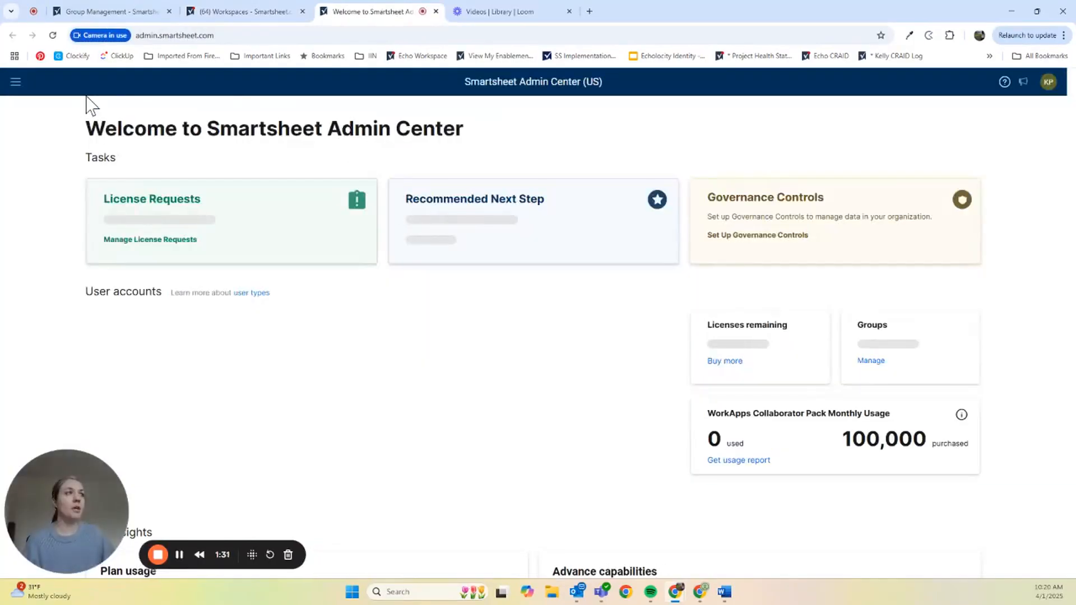
- Open the Admin Center main menu and expand the Users and Groups section
{"action": "left_click", "coordinate": [16, 84]}
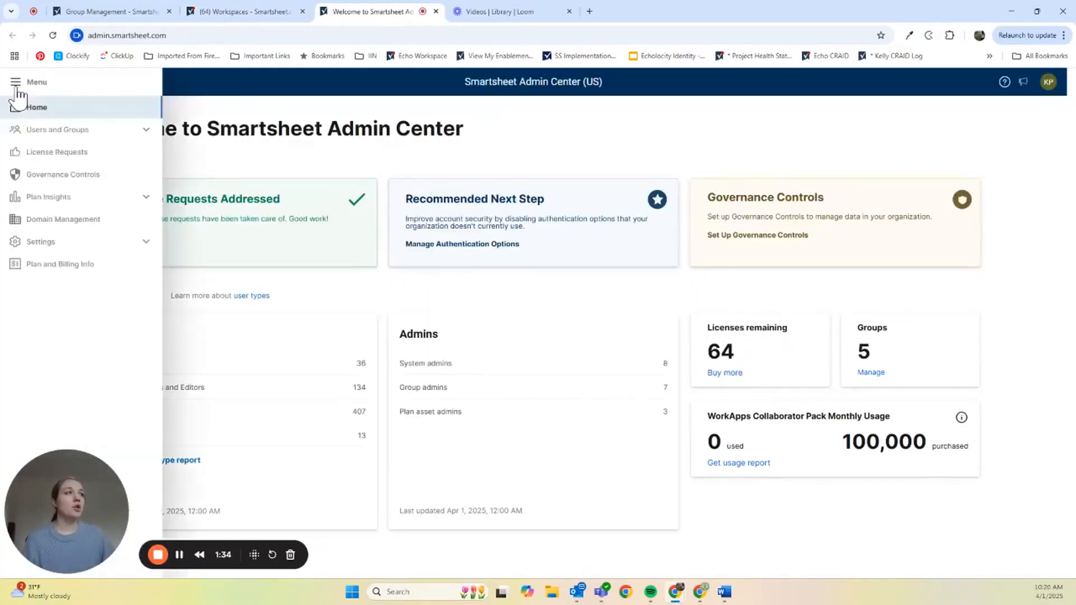
{"action": "left_click", "coordinate": [143, 135]}
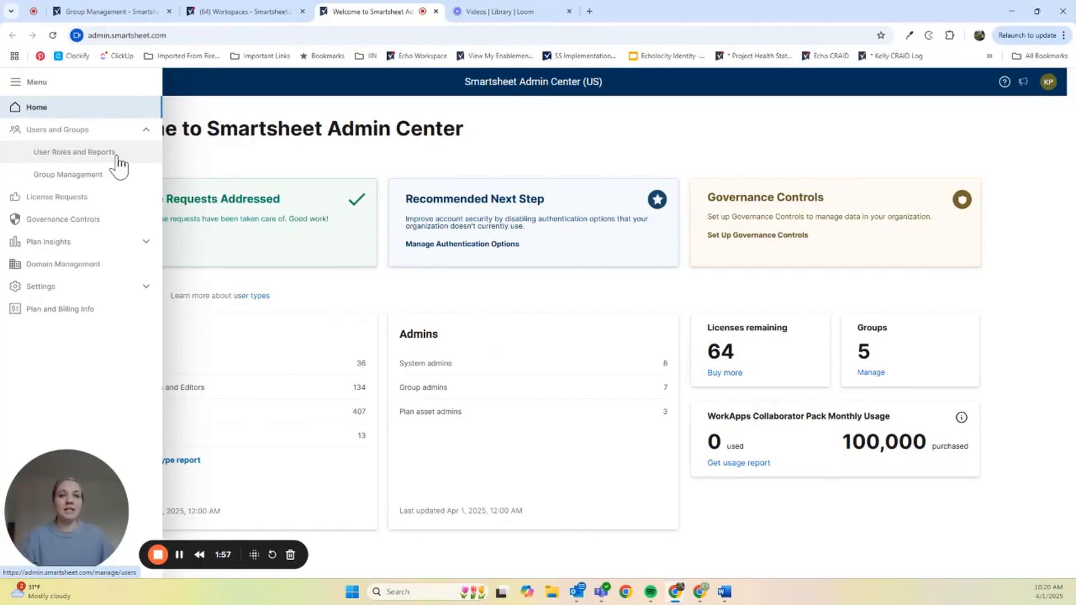
- Go to Group Management to see the five existing groups with owners and member counts
{"action": "left_click", "coordinate": [106, 176]}
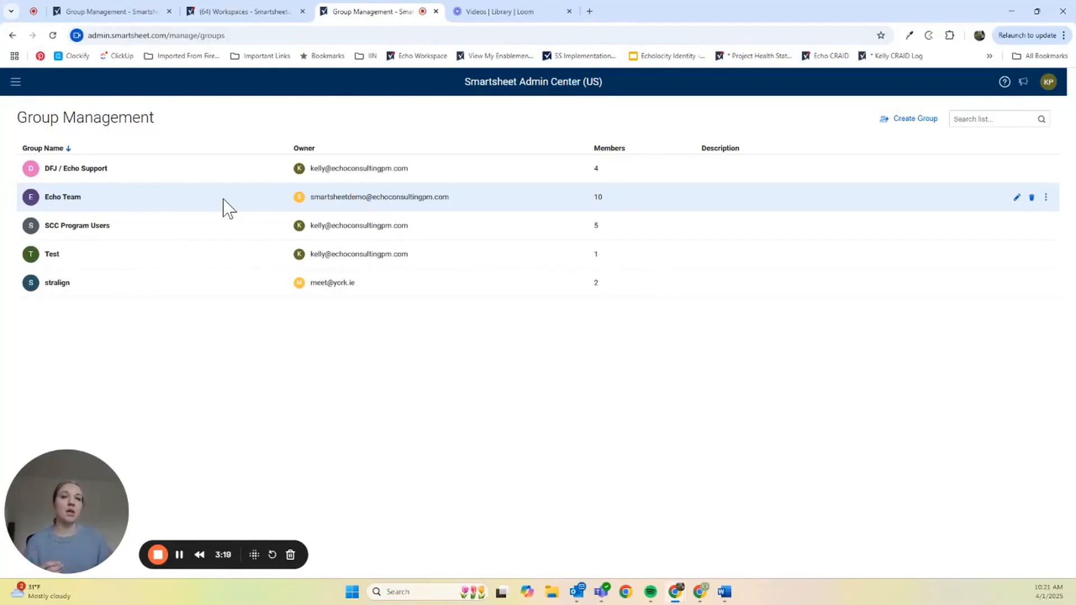
{"action": "left_click", "coordinate": [224, 200]}
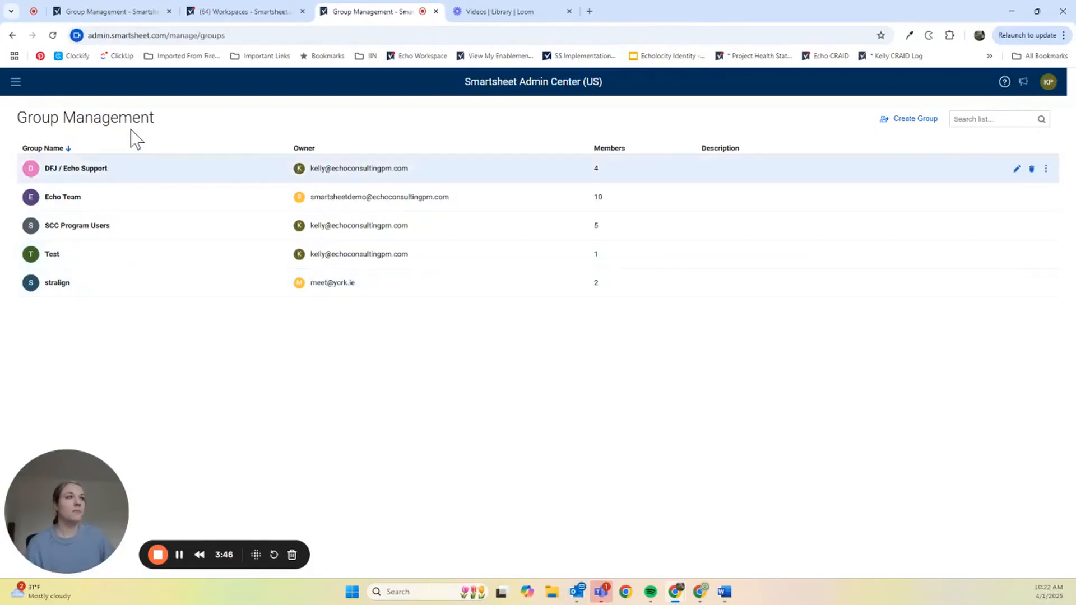
{"action": "left_click", "coordinate": [915, 119]}
{"action": "type", "text": "Ex"}
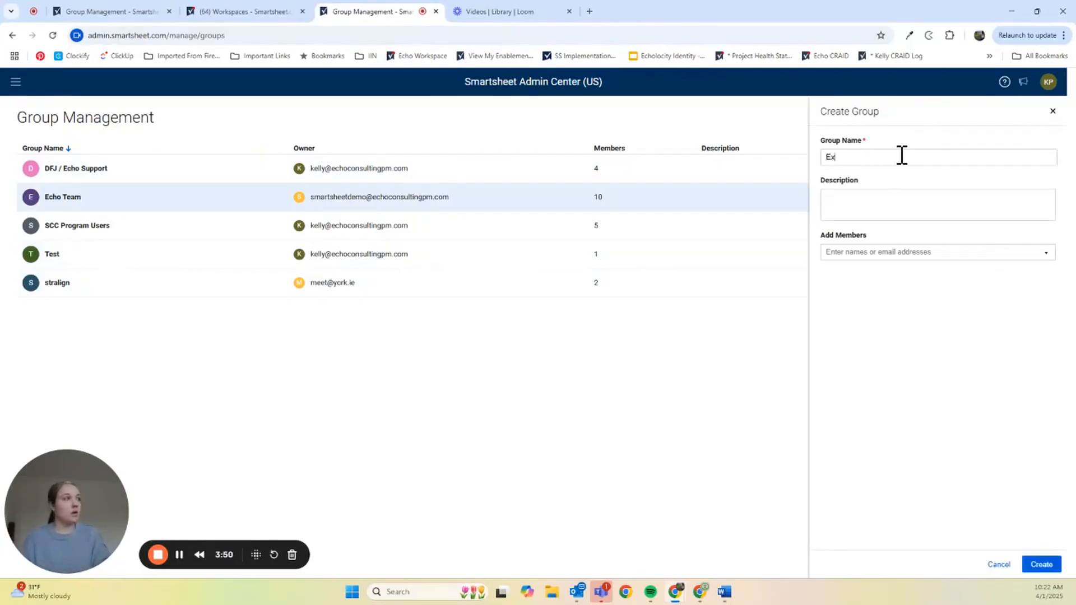
{"action": "key", "text": "BackSpace"}
{"action": "key", "text": "BackSpace"}
{"action": "type", "text": "ample"}
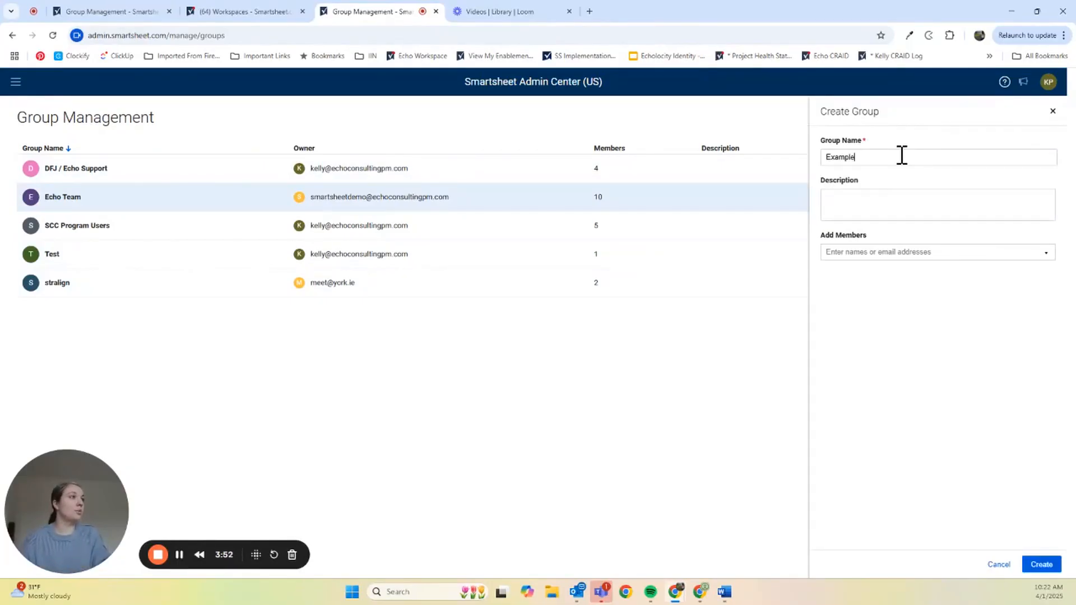
{"action": "type", "text": " Group"}
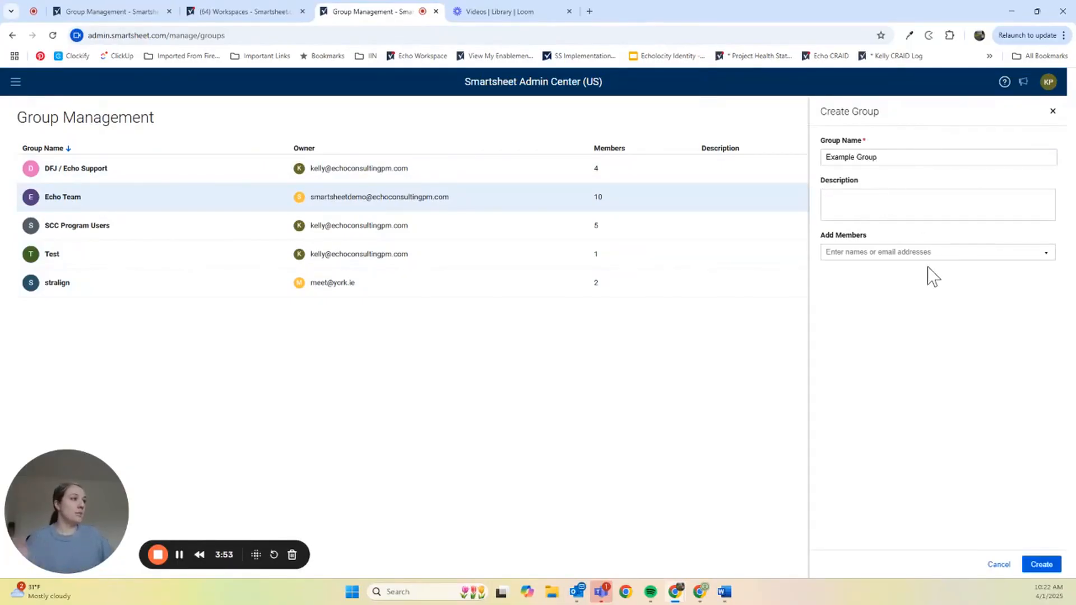
{"action": "left_click", "coordinate": [915, 254]}
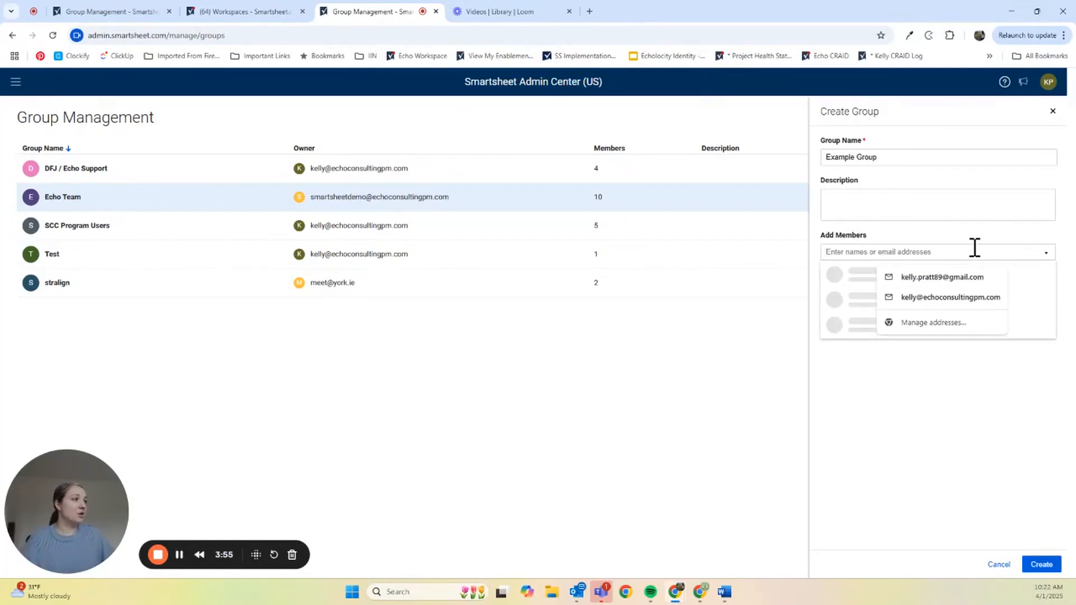
{"action": "left_click", "coordinate": [939, 256]}
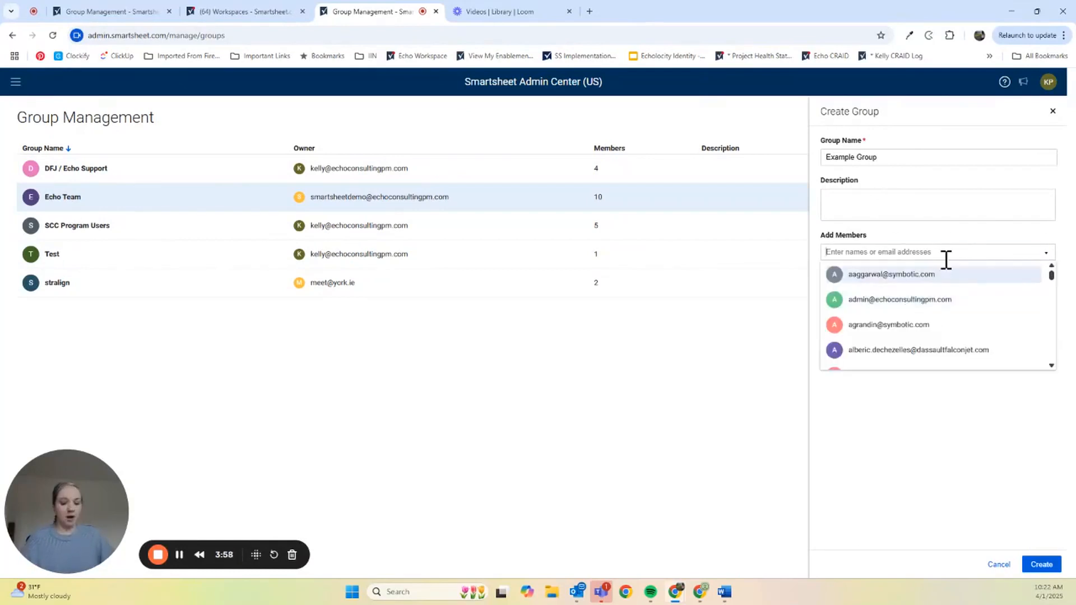
{"action": "type", "text": "kelly"}
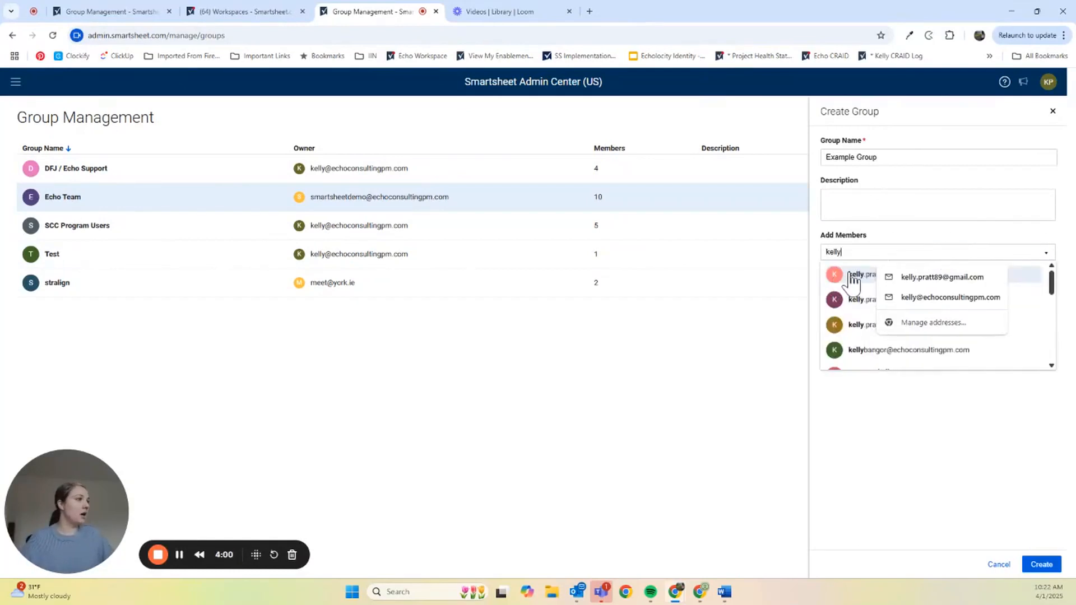
{"action": "left_click", "coordinate": [852, 275]}
{"action": "left_click", "coordinate": [943, 254]}
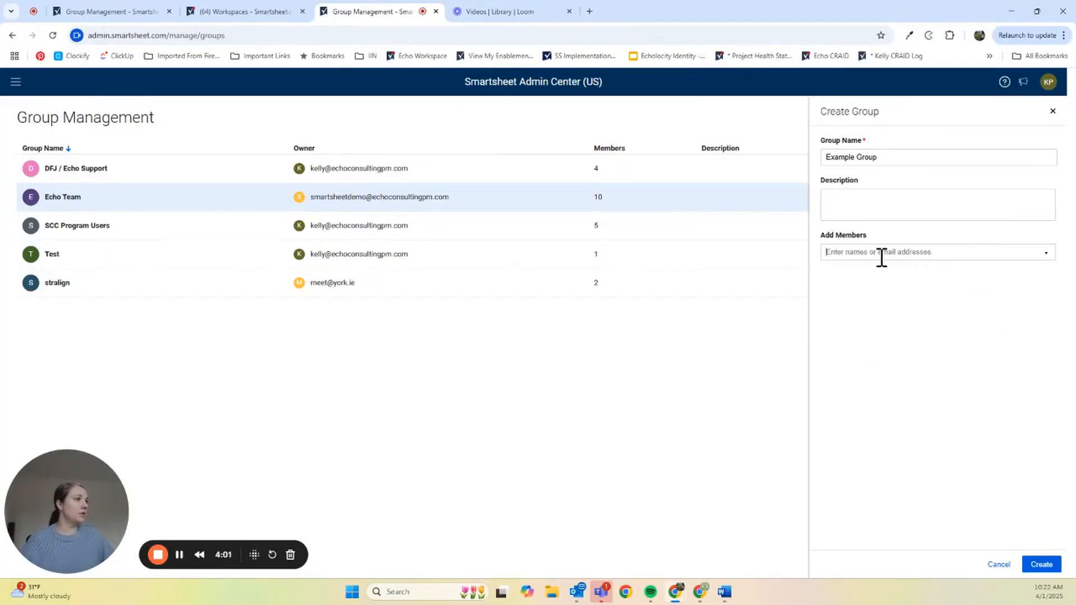
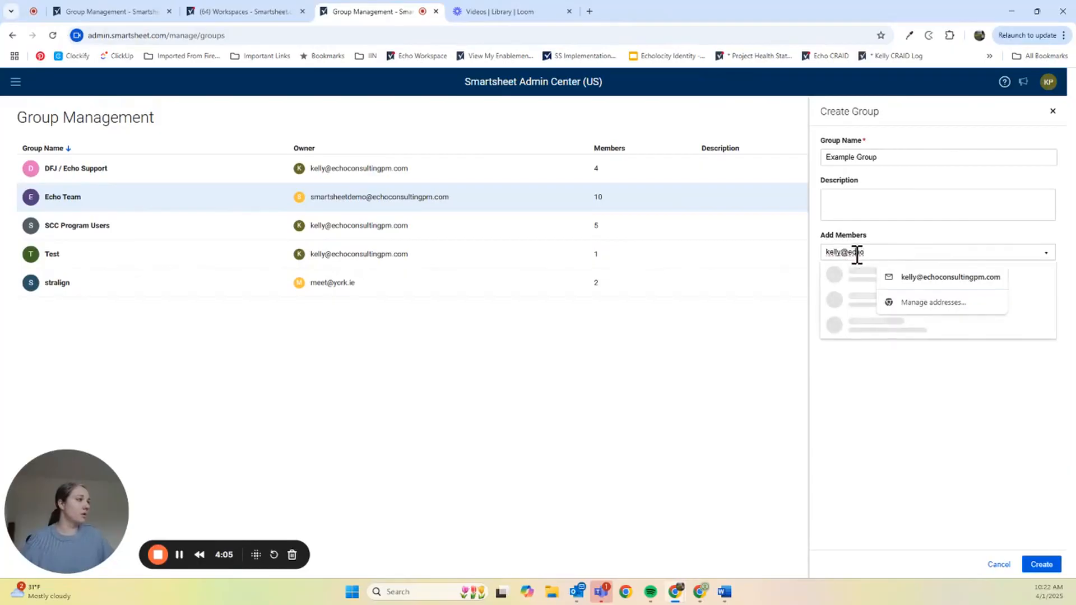
{"action": "key", "text": "Escape"}
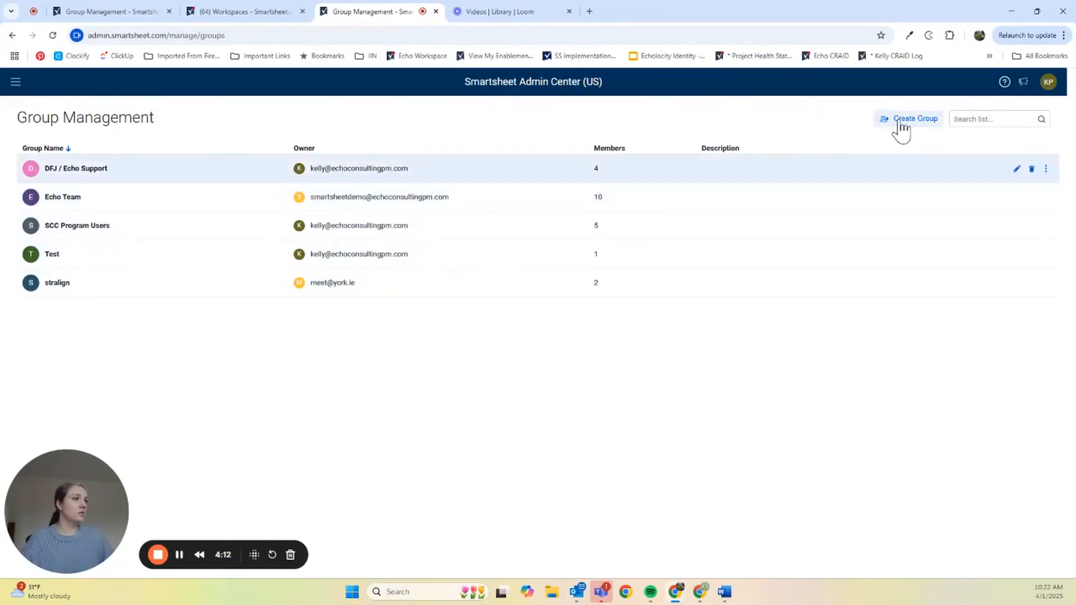
- Start a new group named 'Ex…' and browse the Add Members address list
{"action": "left_click", "coordinate": [897, 120]}
{"action": "type", "text": "Example Group"}
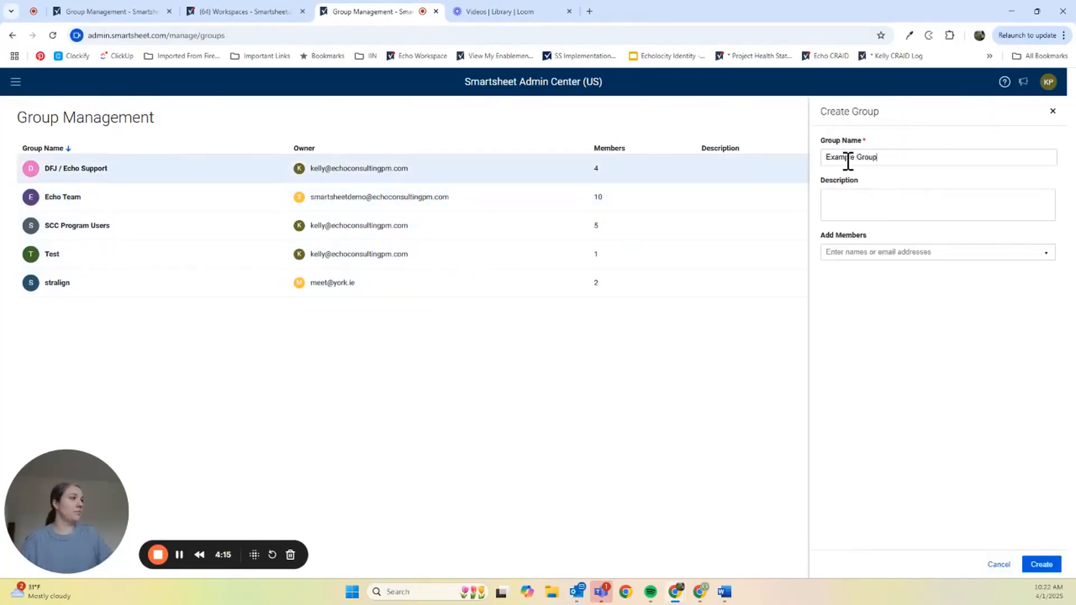
{"action": "left_click", "coordinate": [870, 252]}
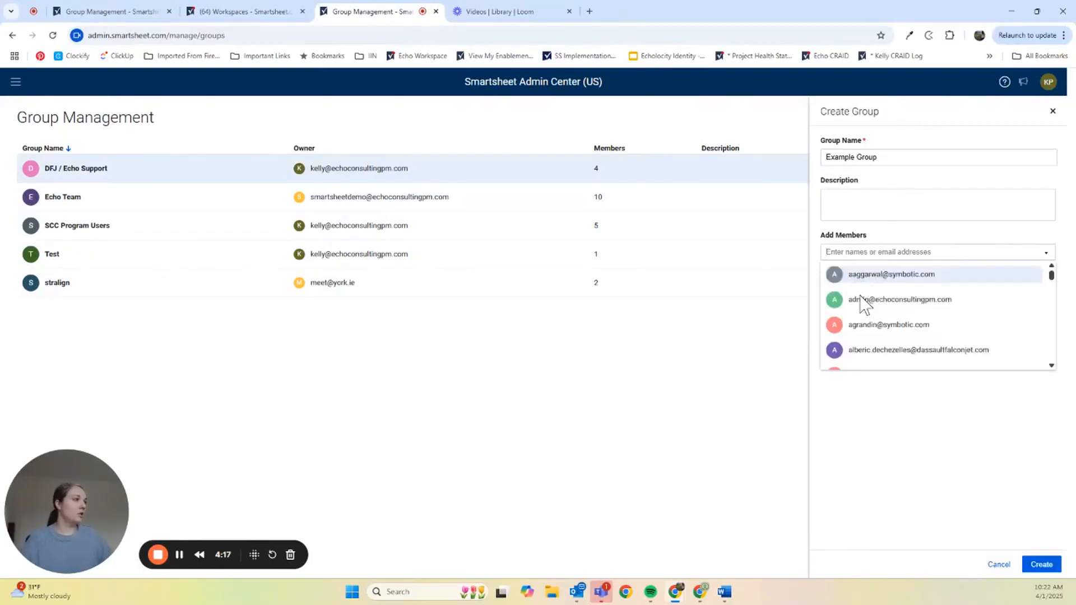
{"action": "scroll", "coordinate": [864, 307], "scroll_direction": "down", "scroll_amount": 5}
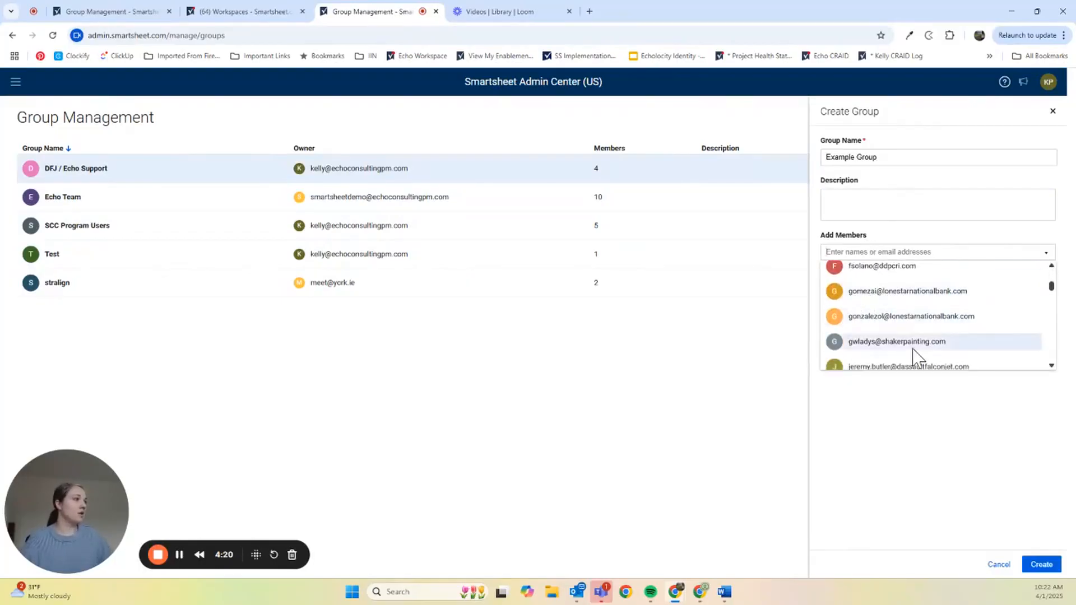
{"action": "scroll", "coordinate": [913, 353], "scroll_direction": "down", "scroll_amount": 5}
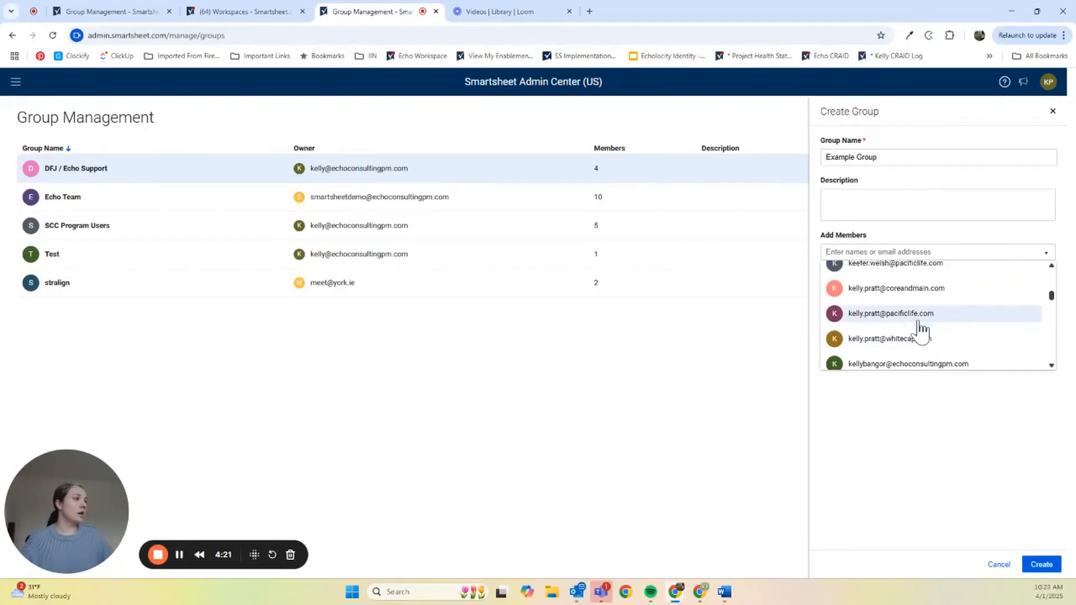
{"action": "scroll", "coordinate": [923, 336], "scroll_direction": "up", "scroll_amount": 1}
{"action": "scroll", "coordinate": [915, 310], "scroll_direction": "down", "scroll_amount": 2}
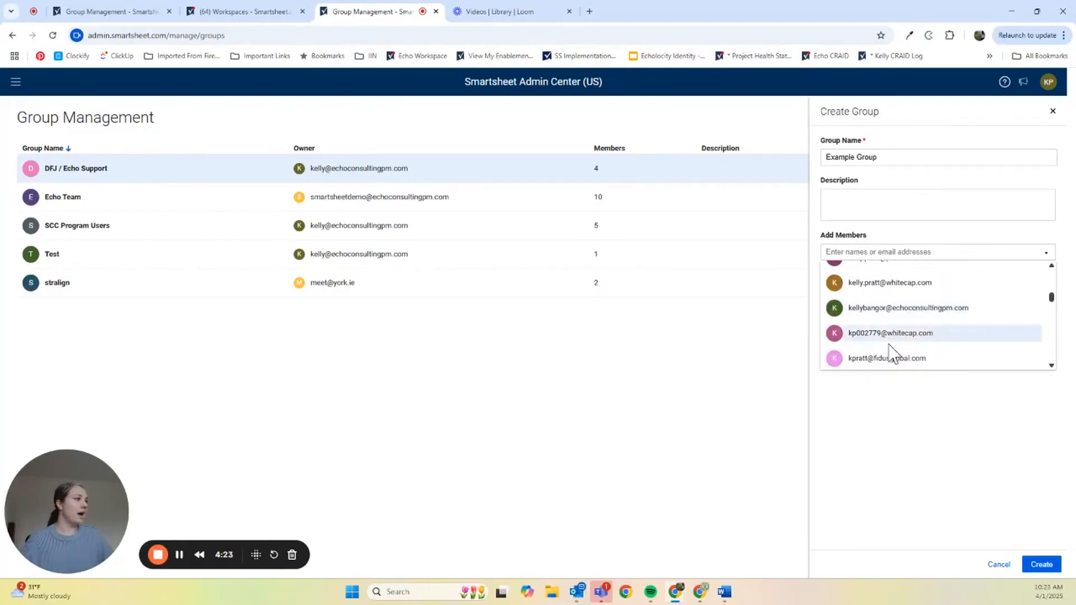
{"action": "scroll", "coordinate": [941, 343], "scroll_direction": "down", "scroll_amount": 2}
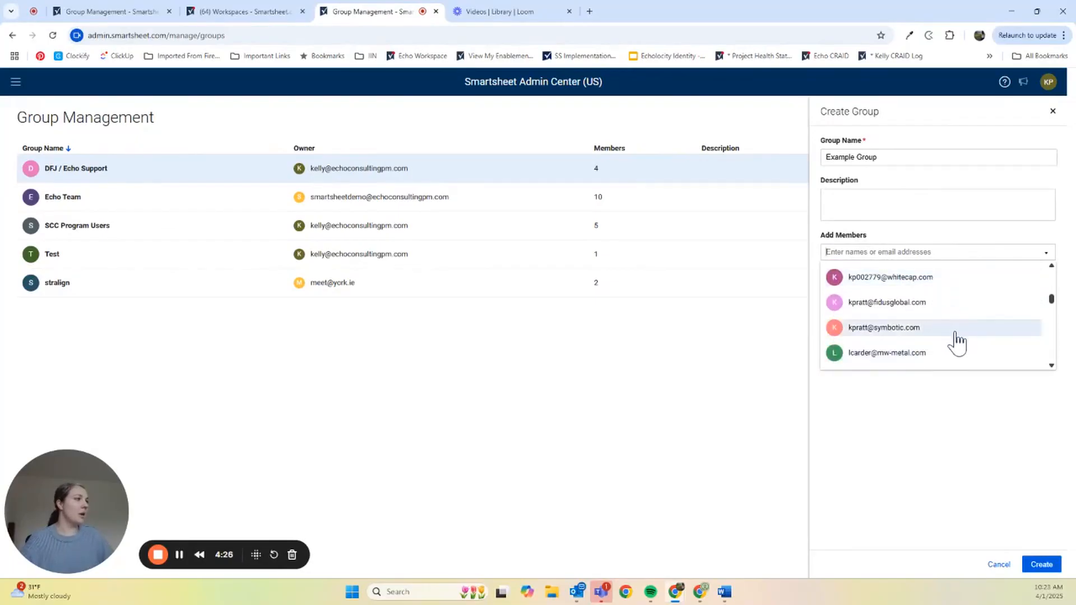
{"action": "scroll", "coordinate": [956, 342], "scroll_direction": "down", "scroll_amount": 2}
- Add two member addresses and submit Example Group, which fails as a non-unique name
{"action": "left_click", "coordinate": [897, 270]}
{"action": "left_click", "coordinate": [1007, 253]}
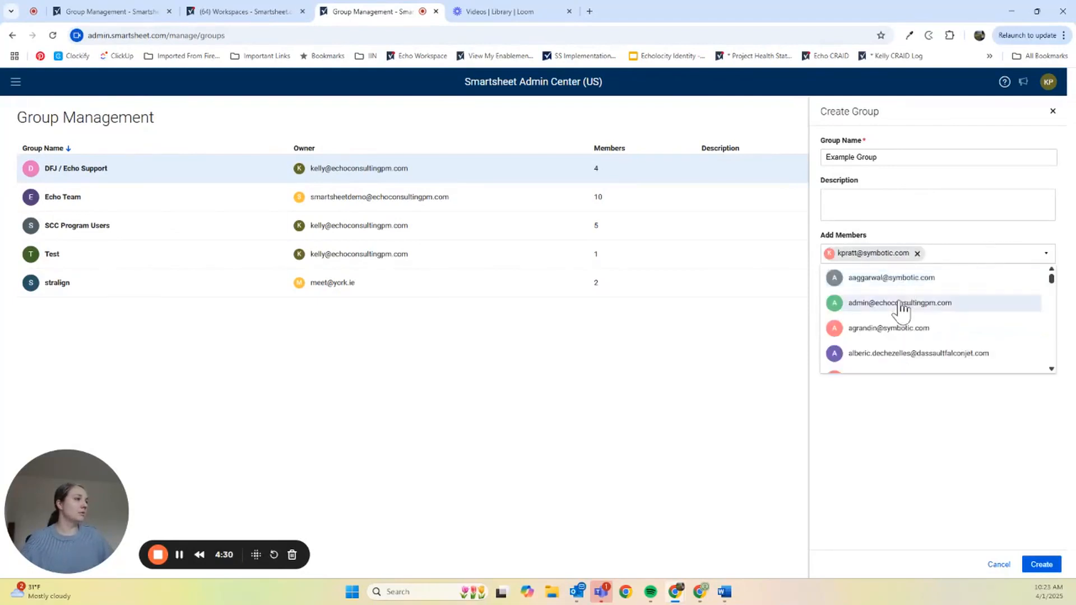
{"action": "left_click", "coordinate": [961, 303]}
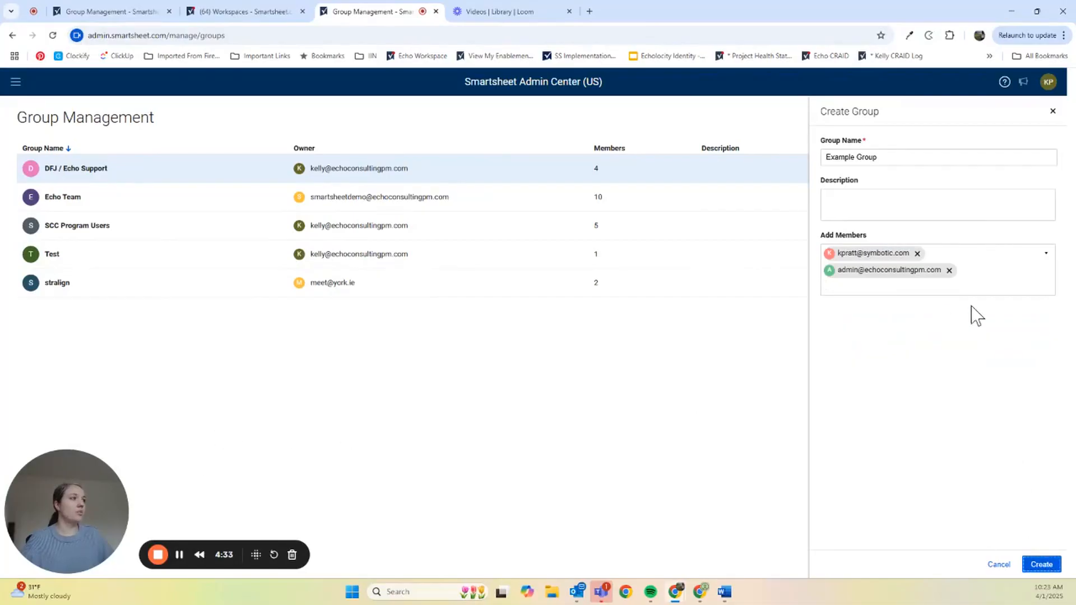
{"action": "left_click", "coordinate": [1041, 565]}
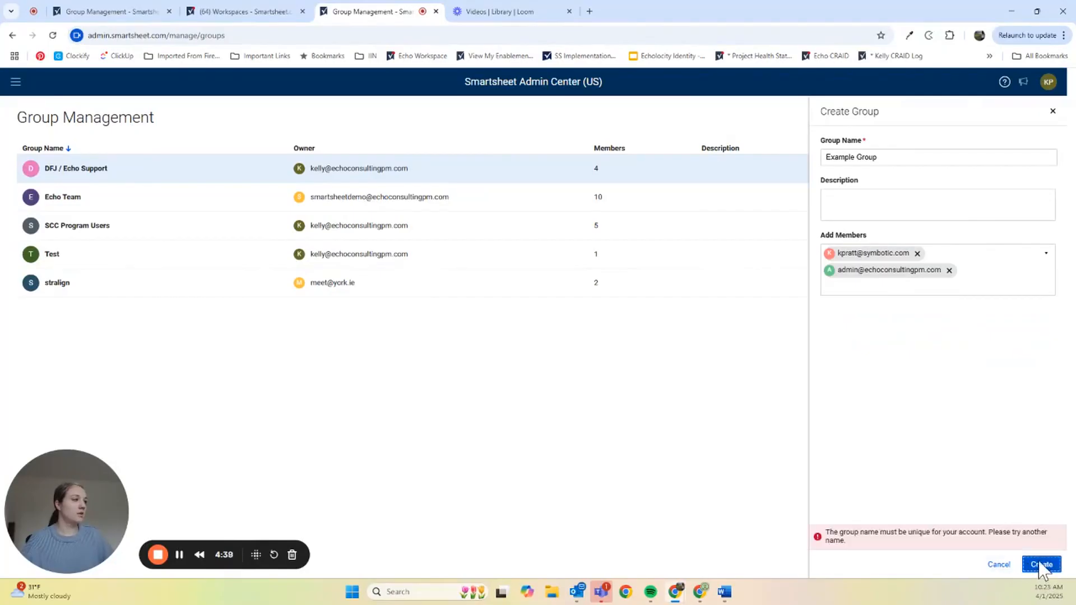
- Cancel the rejected form, open Example Group's member settings, then go to the Workspaces tab
{"action": "left_click", "coordinate": [999, 564]}
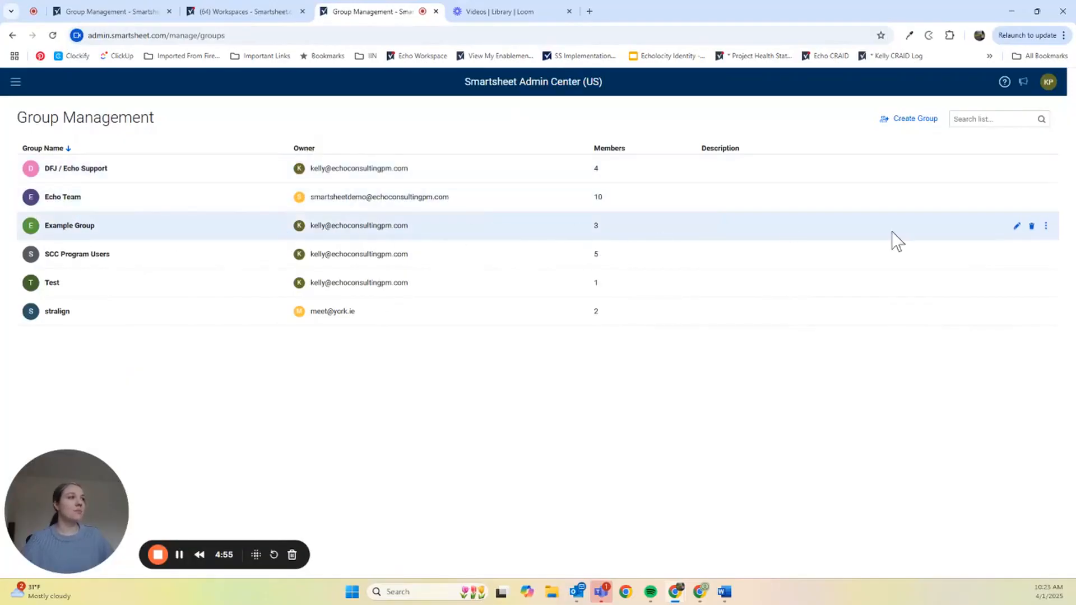
{"action": "left_click", "coordinate": [1016, 226]}
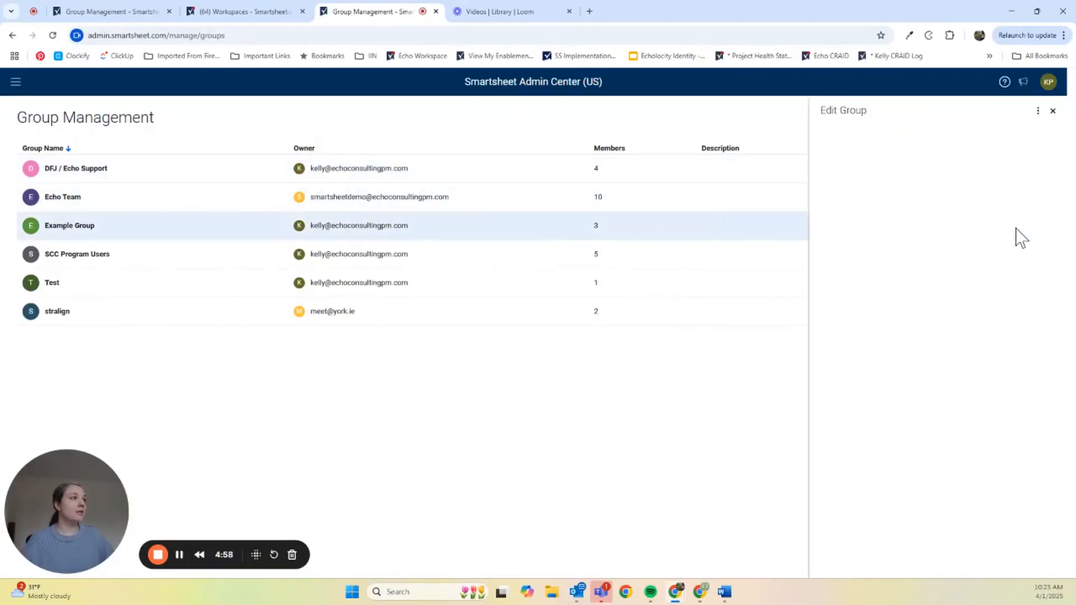
{"action": "left_click", "coordinate": [897, 133]}
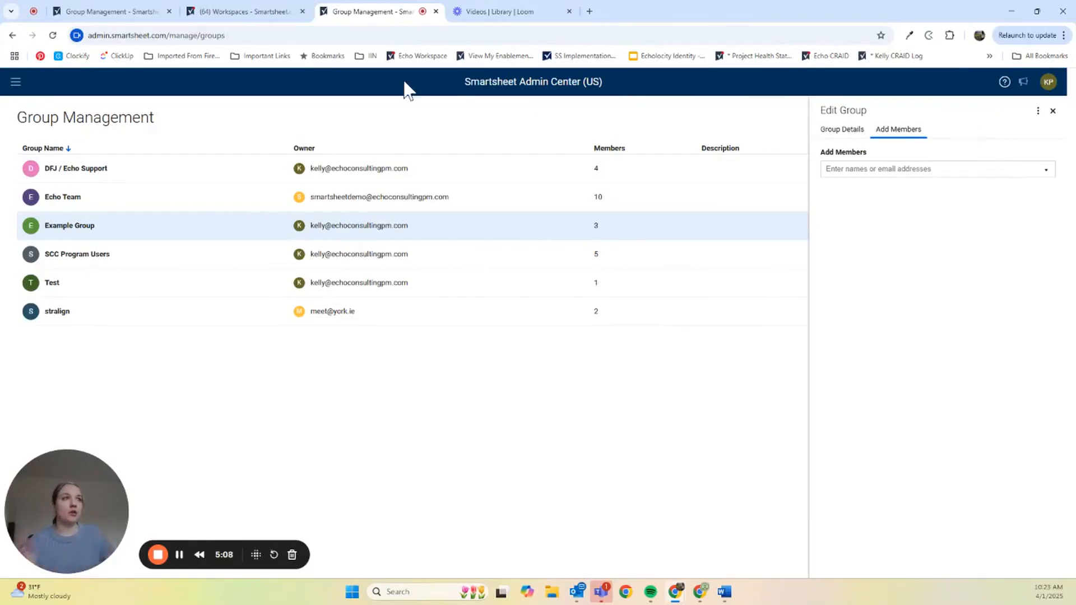
{"action": "left_click", "coordinate": [213, 11]}
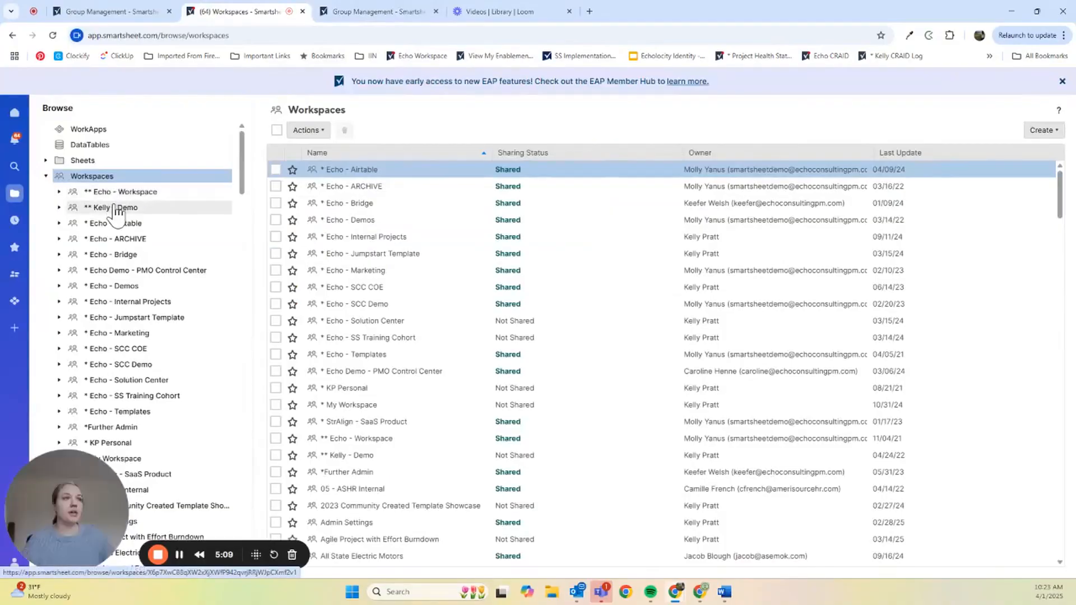
- Share the Echo - Workspace with Example Group at Admin permission
{"action": "left_click", "coordinate": [134, 192]}
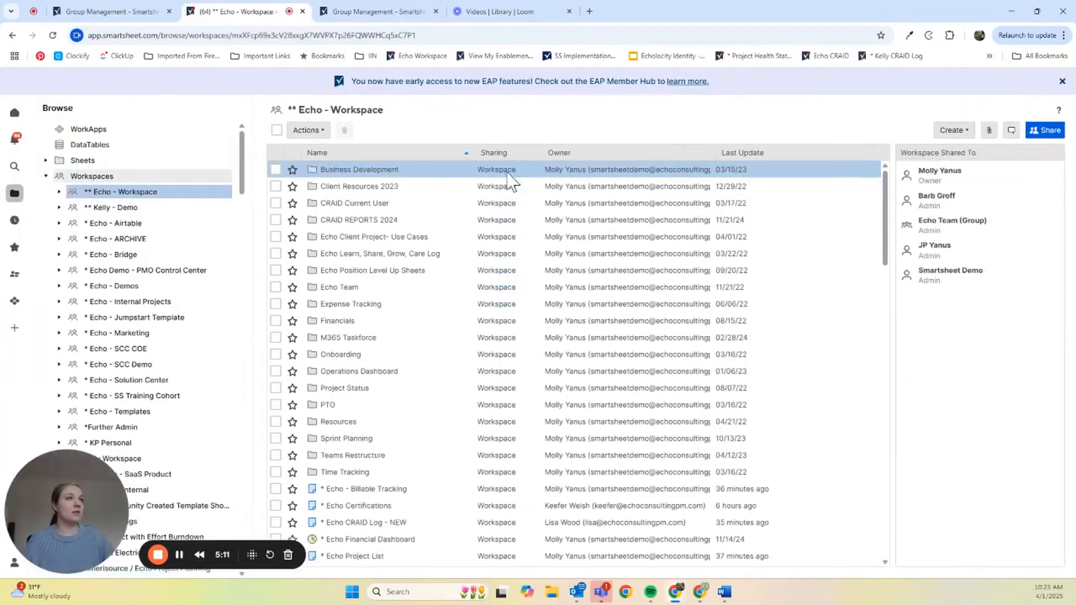
{"action": "left_click", "coordinate": [1046, 130]}
{"action": "type", "text": "example group"}
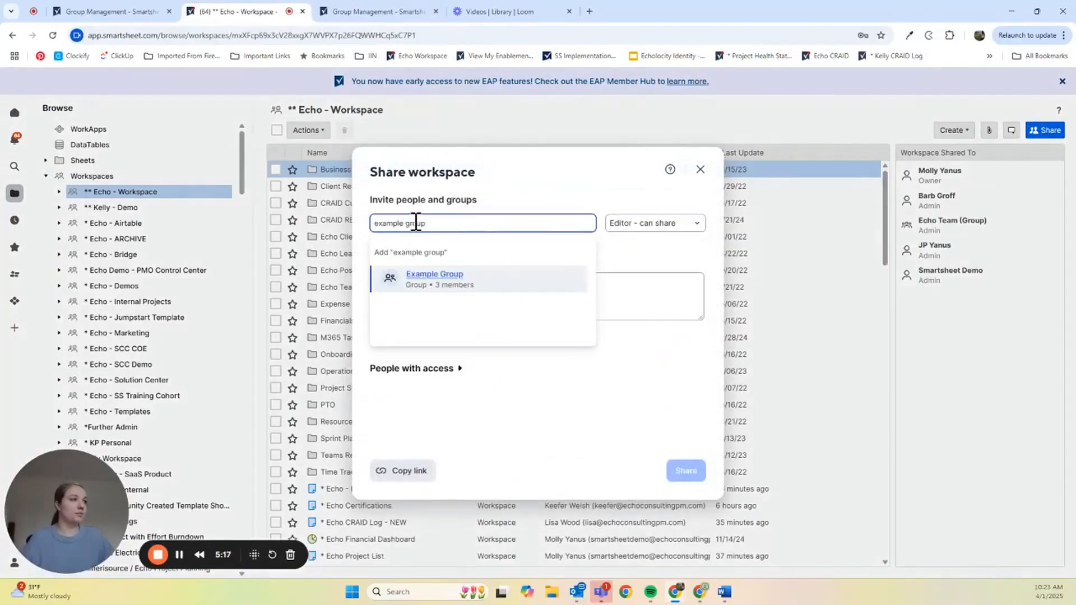
{"action": "left_click", "coordinate": [494, 288]}
{"action": "left_click", "coordinate": [633, 227]}
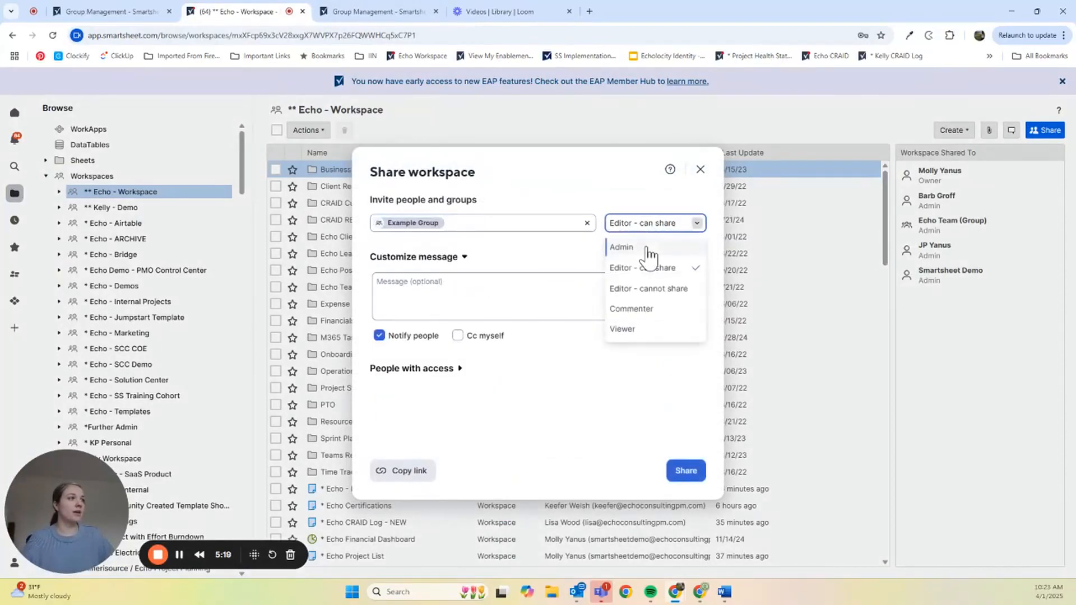
{"action": "left_click", "coordinate": [622, 247]}
{"action": "left_click", "coordinate": [413, 368]}
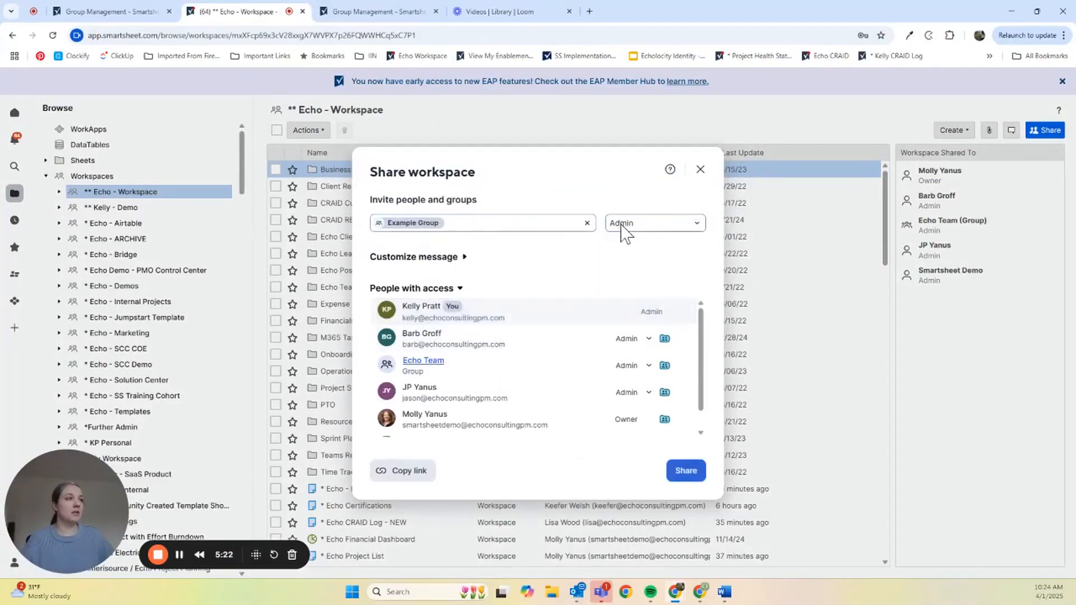
- Close the Share workspace dialog, returning to the Echo - Workspace contents
{"action": "left_click", "coordinate": [701, 170]}
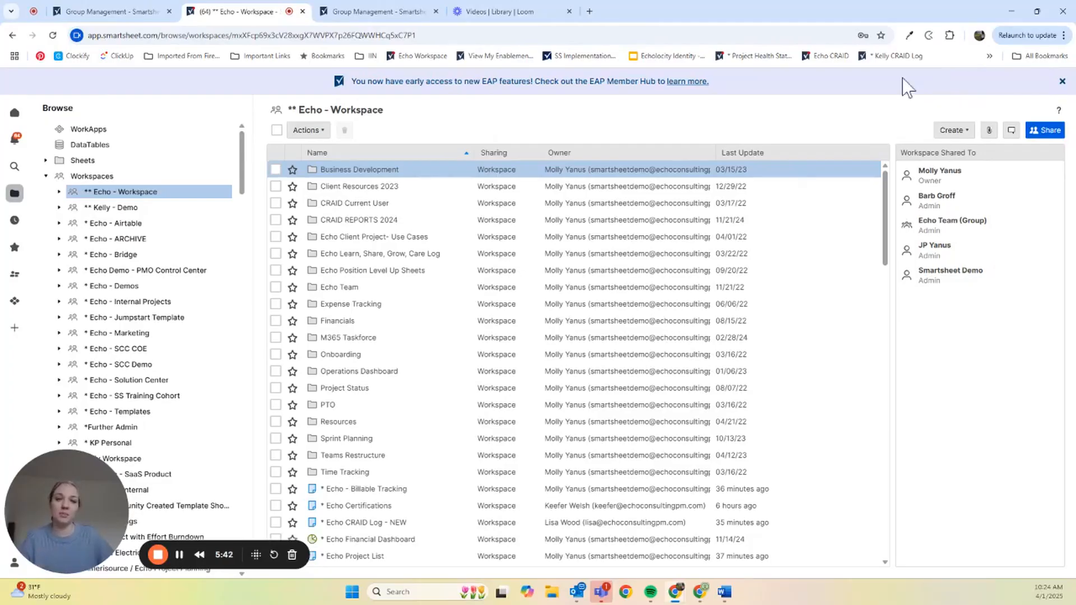
{"action": "left_click", "coordinate": [157, 554]}
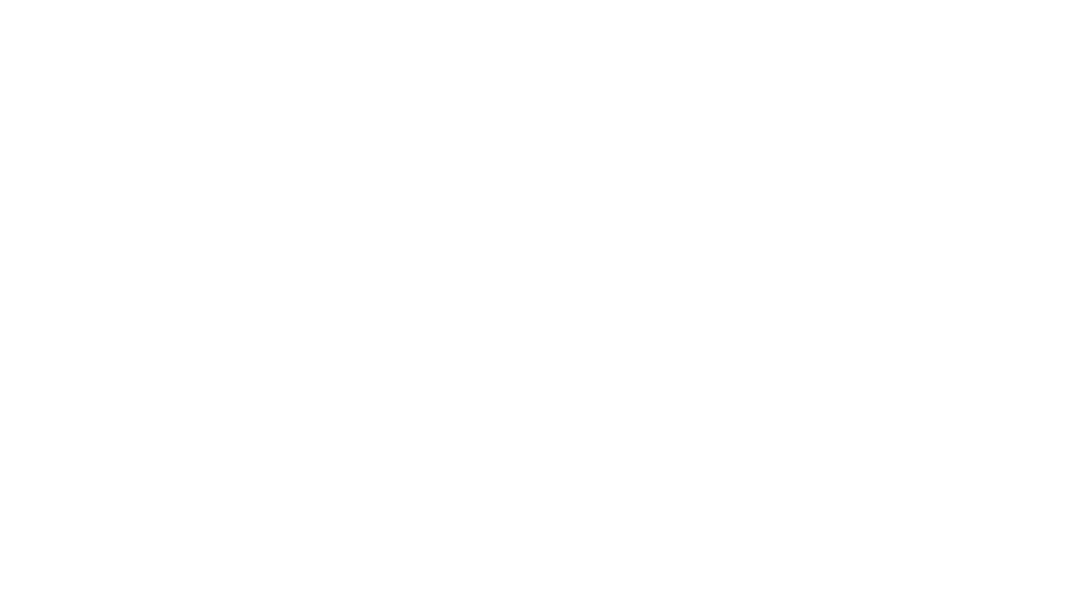